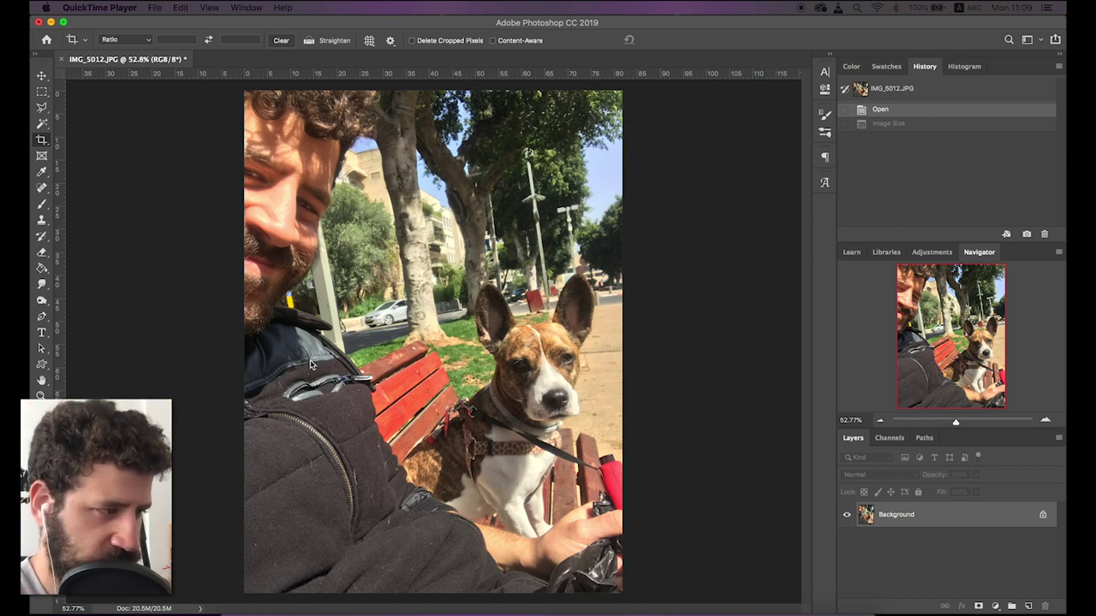
# Bring Photoshop CC to the front with IMG_5012.JPG open
pyautogui.click(452, 19)
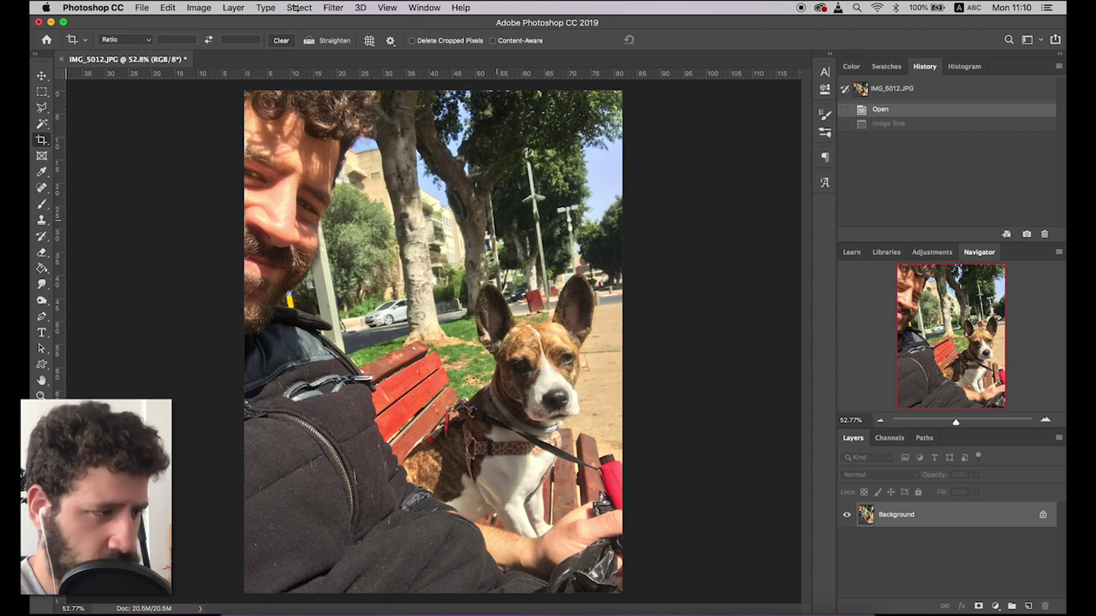
# Show the grid over IMG_5012.JPG via View > Show > Grid, zoom in slightly, and open the Photoshop CC menu
pyautogui.click(388, 8)
pyautogui.moveTo(411, 236)
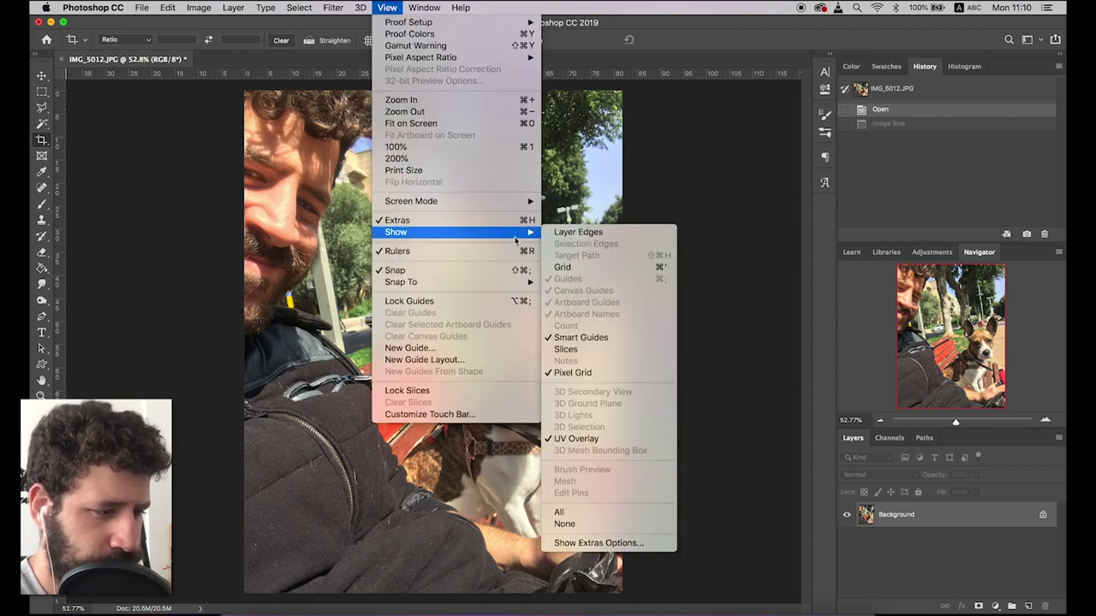
pyautogui.click(561, 264)
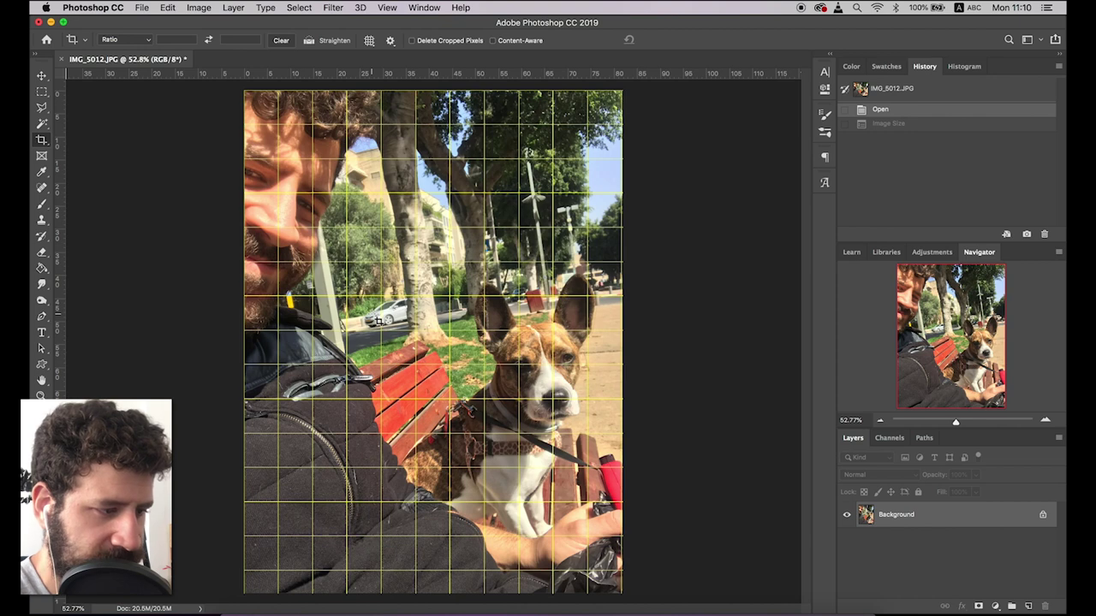
pyautogui.scroll(3, 377, 319)
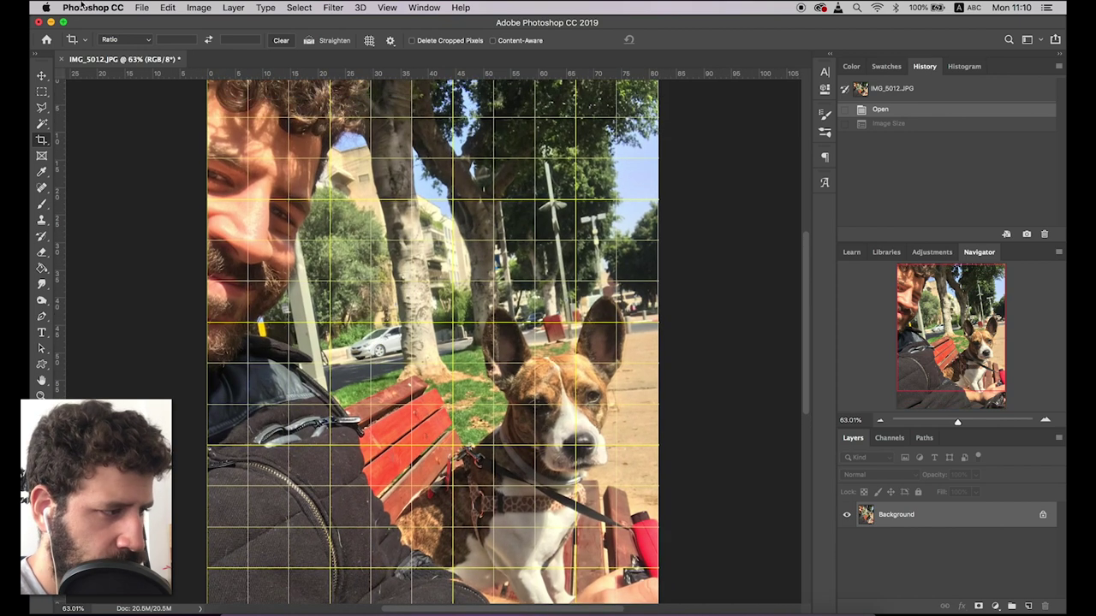
pyautogui.click(92, 7)
pyautogui.moveTo(96, 47)
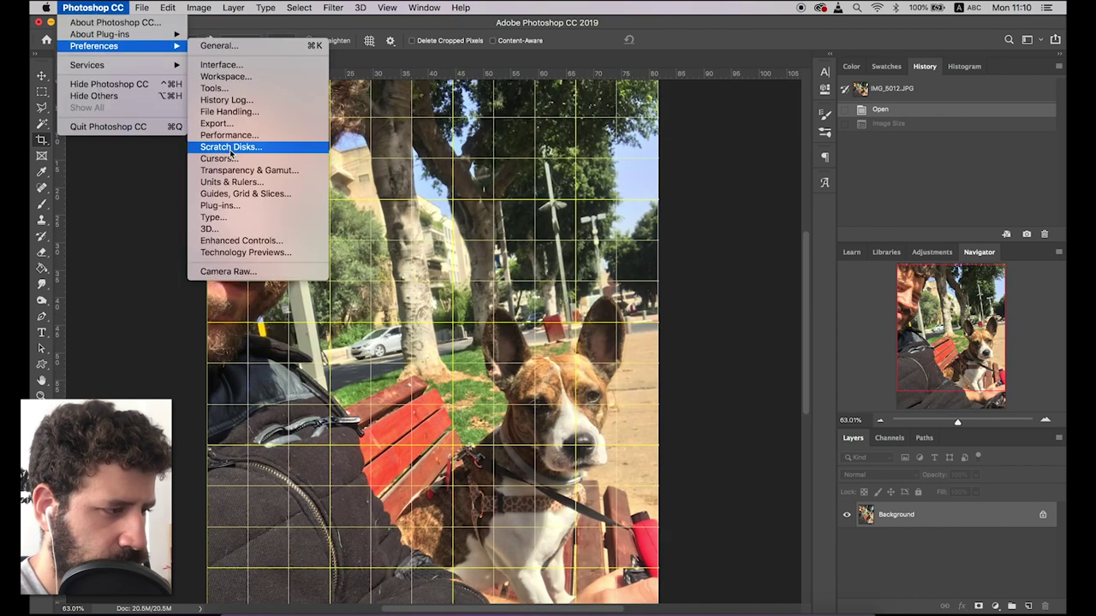
# In Guides, Grid & Slices preferences, try spacings 3 and 22.3, then set Gridline Every to 40 cm
pyautogui.click(252, 194)
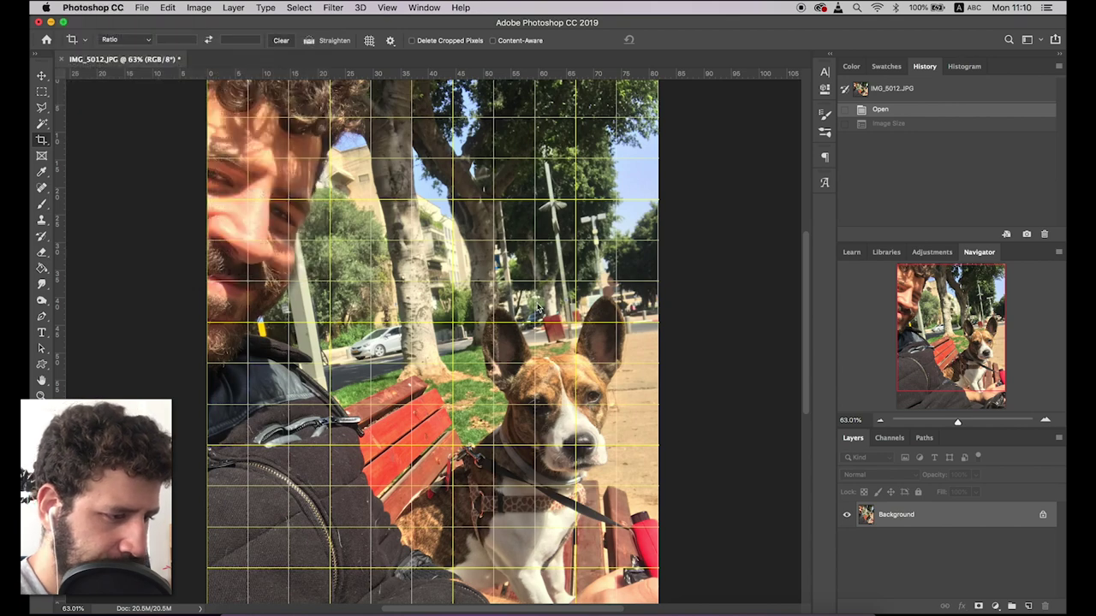
pyautogui.moveTo(707, 246); pyautogui.dragTo(824, 212)
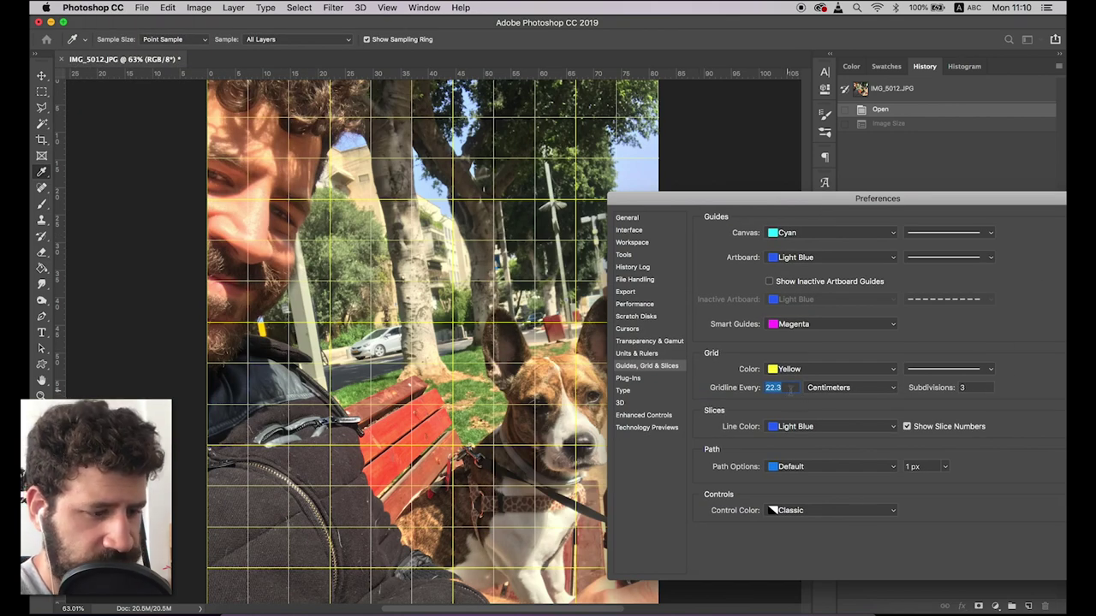
pyautogui.write('3')
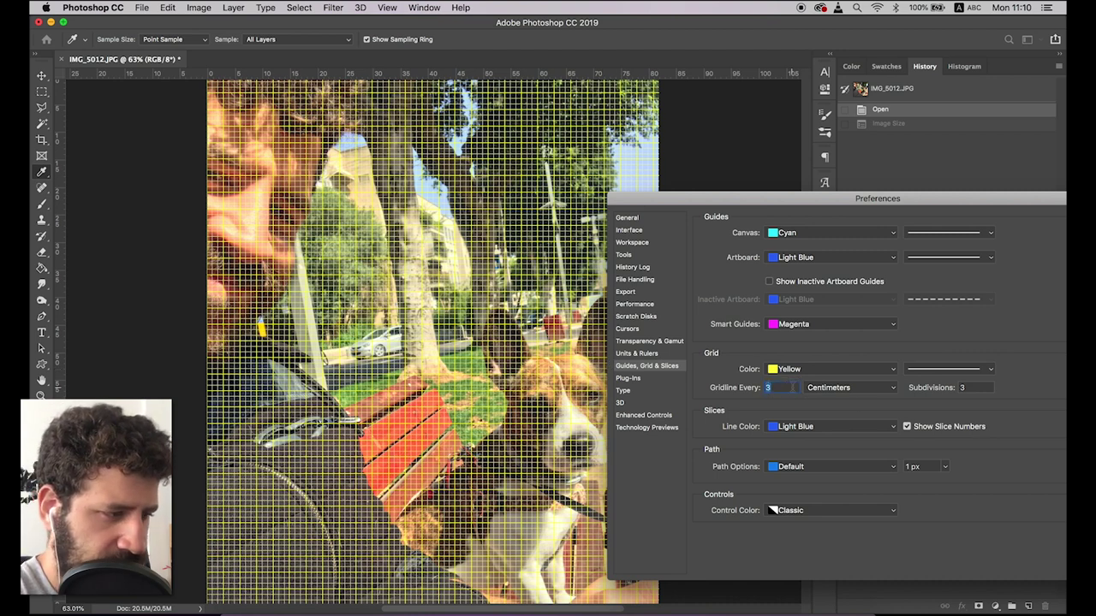
pyautogui.doubleClick(795, 387)
pyautogui.write('22.3')
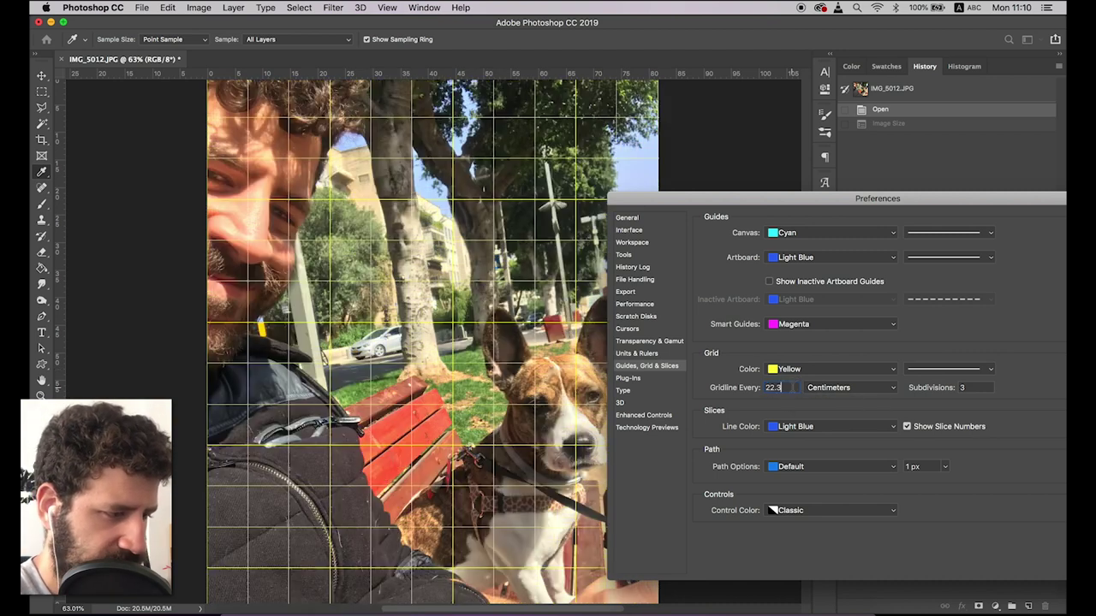
pyautogui.press('BackSpace')
pyautogui.press('BackSpace')
pyautogui.press('BackSpace')
pyautogui.press('BackSpace')
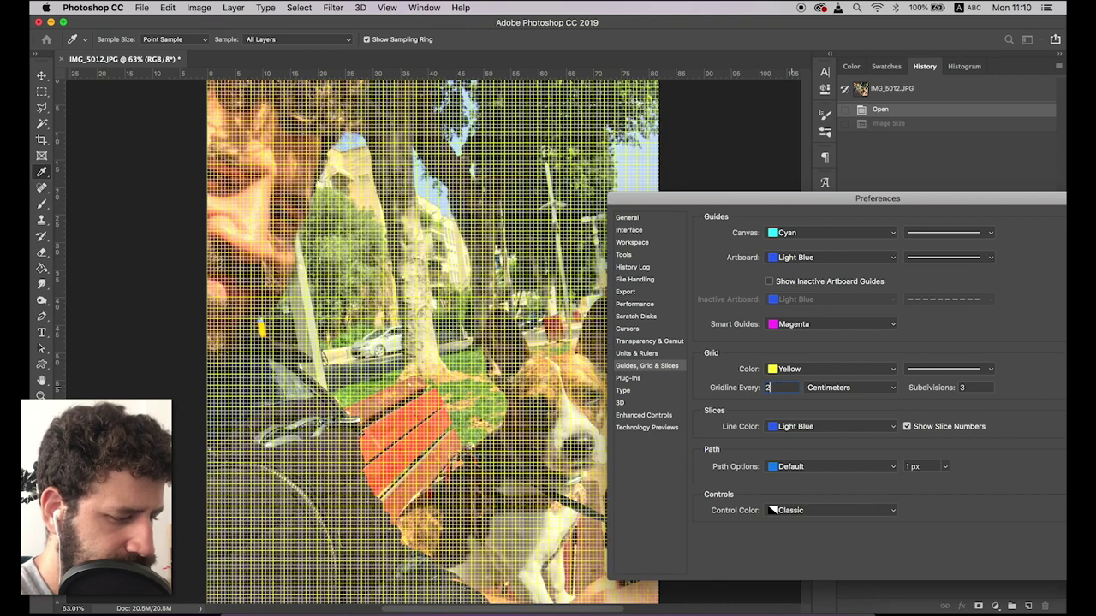
pyautogui.write('40')
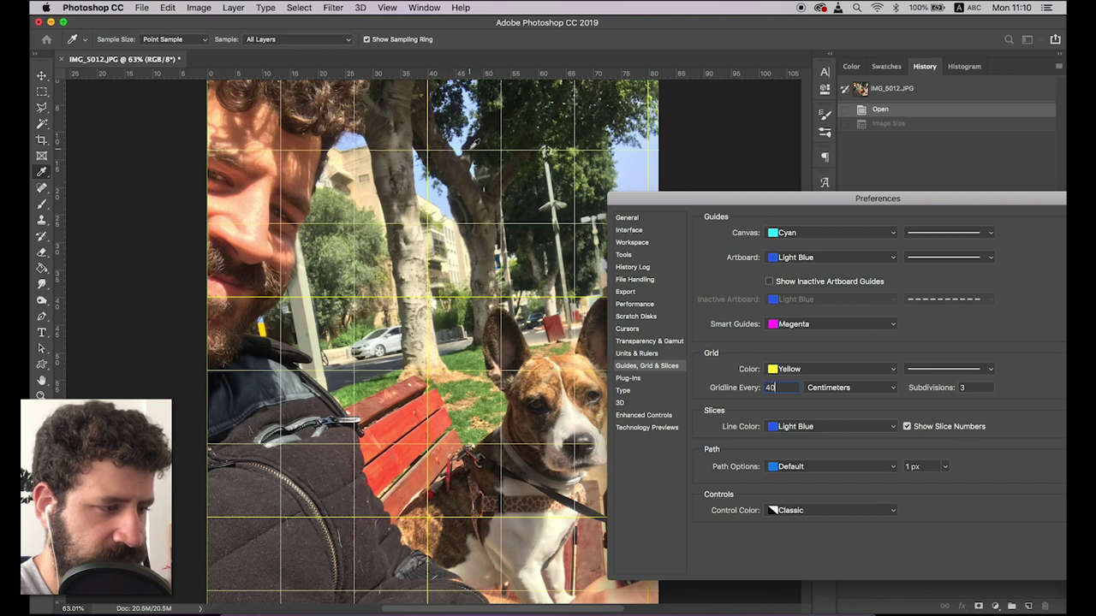
# Change Gridline Every from 40 to 3, then to 22.3 centimetres
pyautogui.scroll(1, 474, 179)
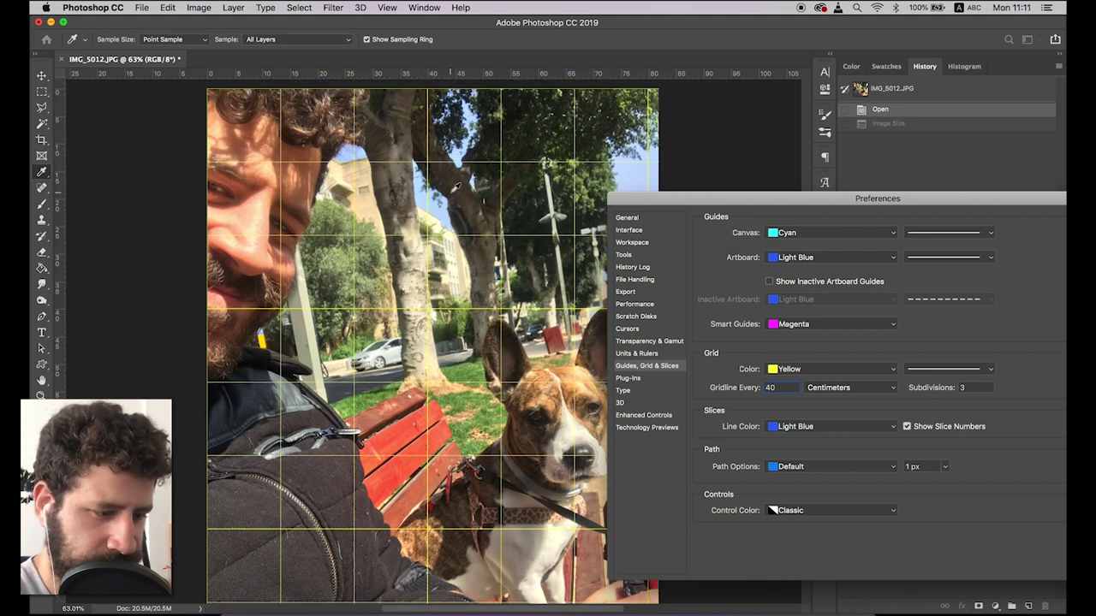
pyautogui.press('BackSpace')
pyautogui.press('BackSpace')
pyautogui.write('3')
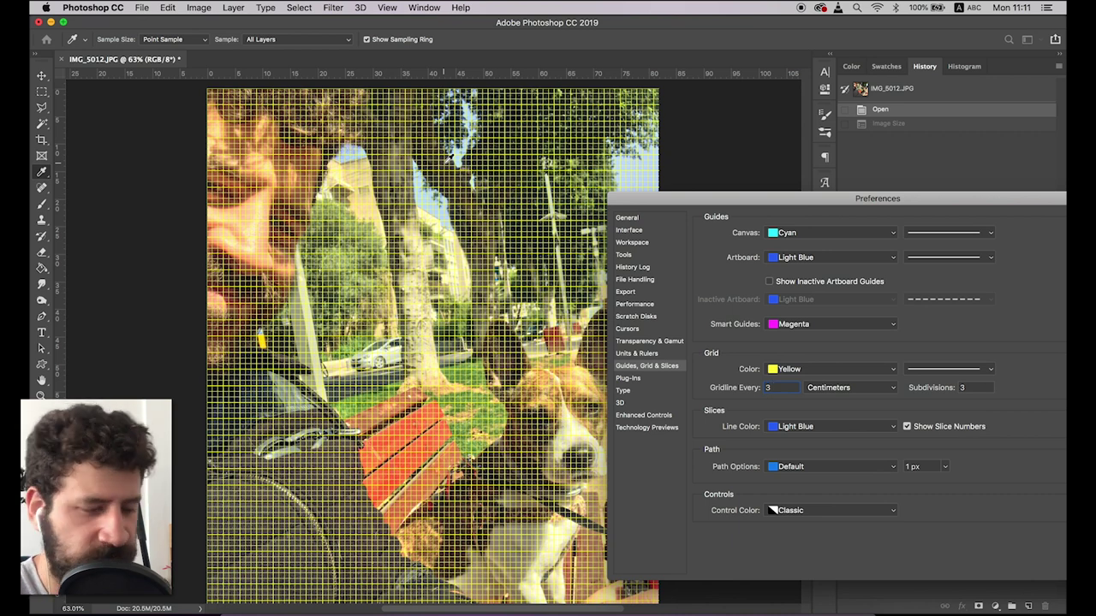
pyautogui.press('BackSpace')
pyautogui.write('22.3')
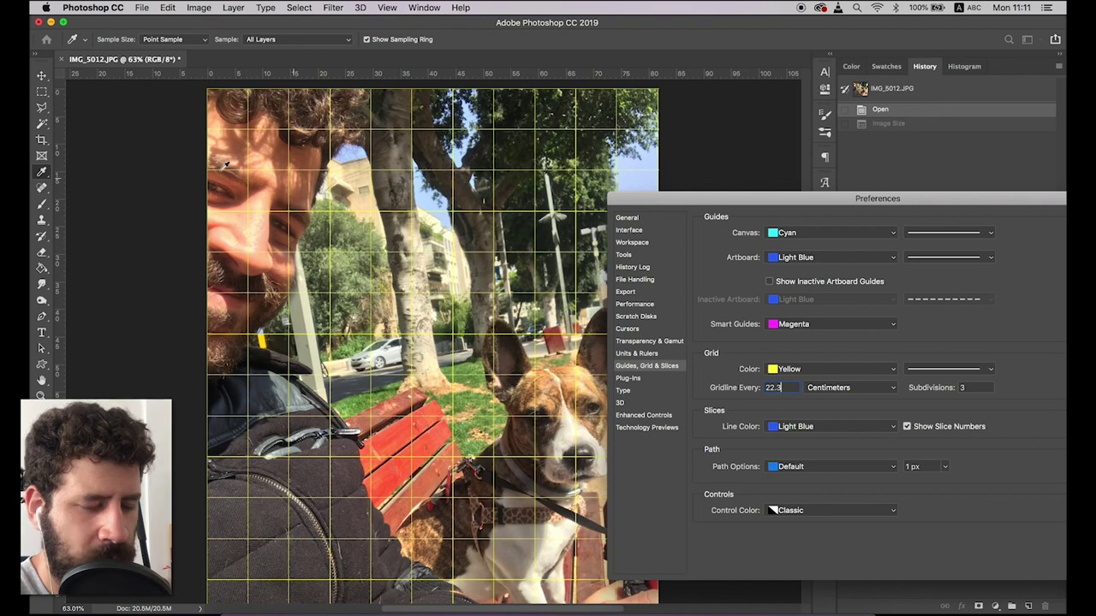
# Try spacings of 22.1 and 22.2, return to 22.3 cm, and move the dialog left
pyautogui.press('BackSpace')
pyautogui.press('BackSpace')
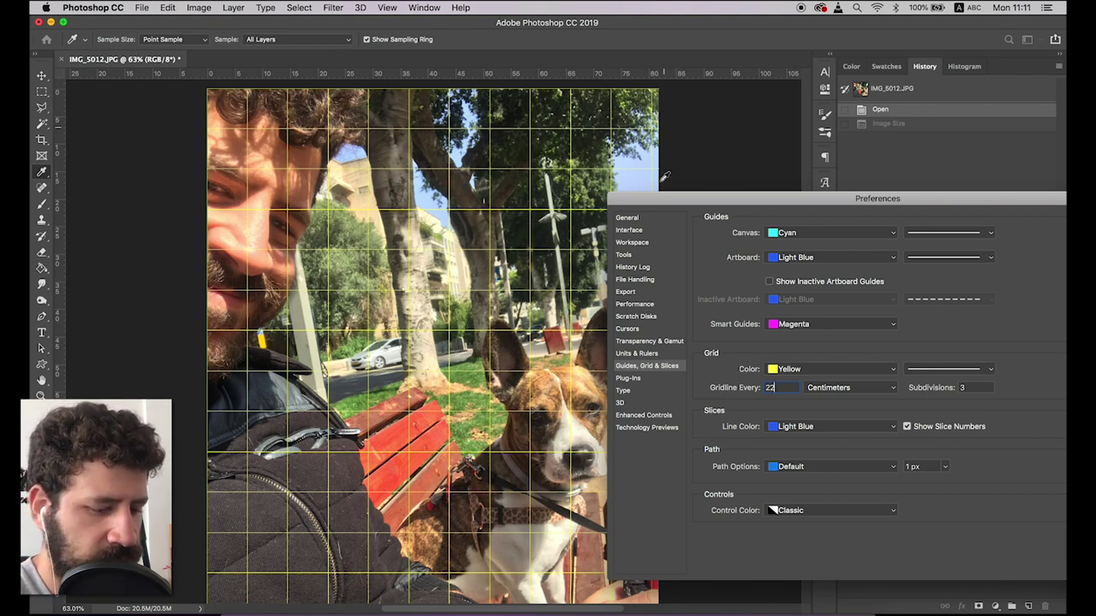
pyautogui.write('.1')
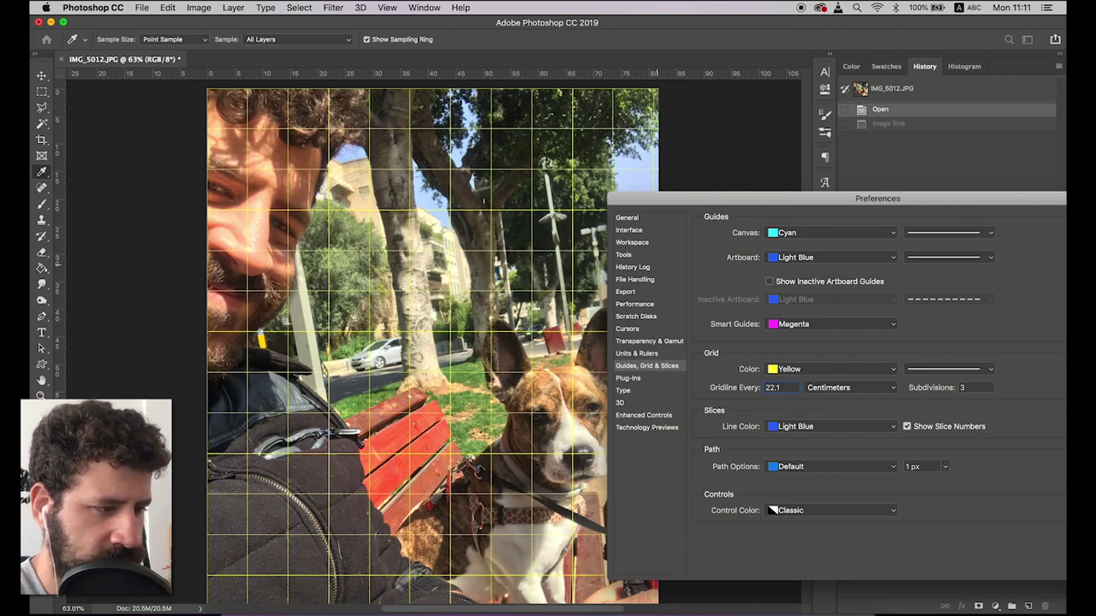
pyautogui.press('BackSpace')
pyautogui.write('2')
pyautogui.press('BackSpace')
pyautogui.write('3')
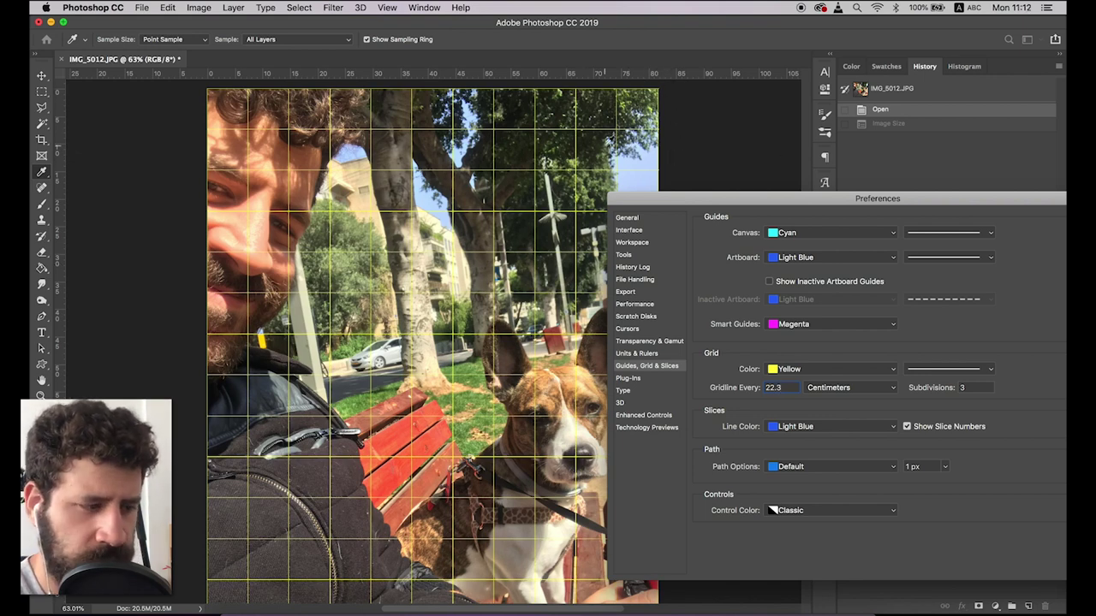
pyautogui.moveTo(791, 202); pyautogui.dragTo(574, 198)
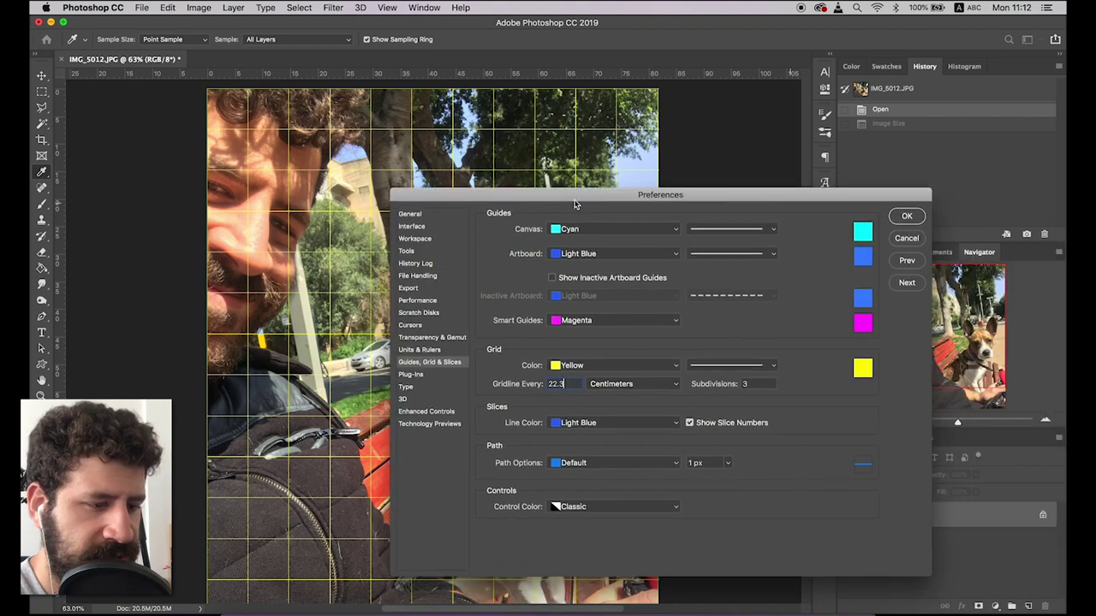
# Accept the grid settings, switch to the Brush tool, and paint then undo a test red stroke
pyautogui.click(907, 216)
pyautogui.press('c')
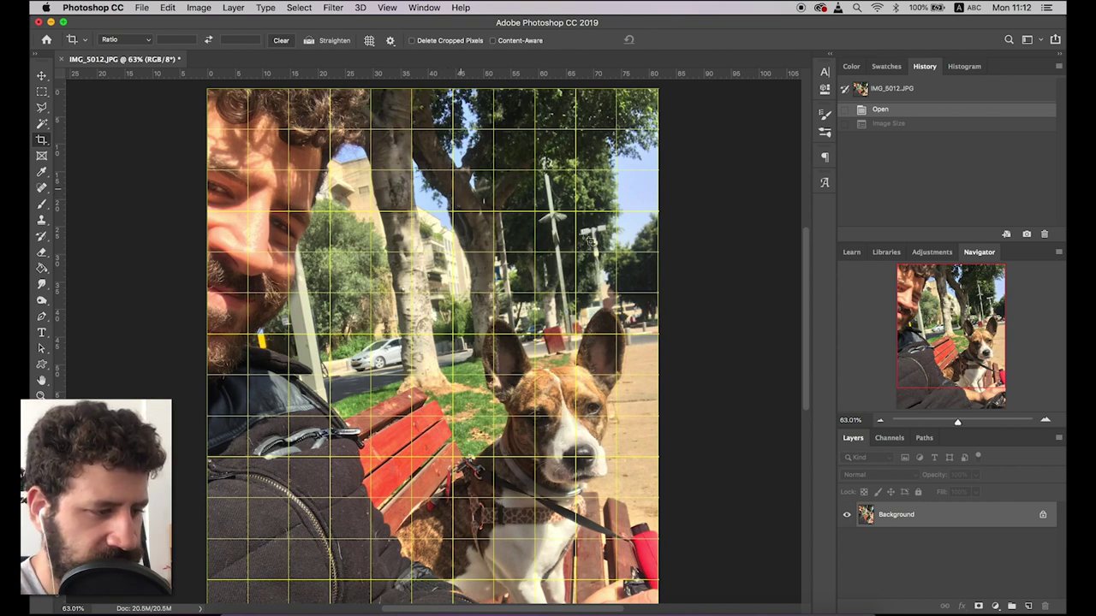
pyautogui.click(41, 204)
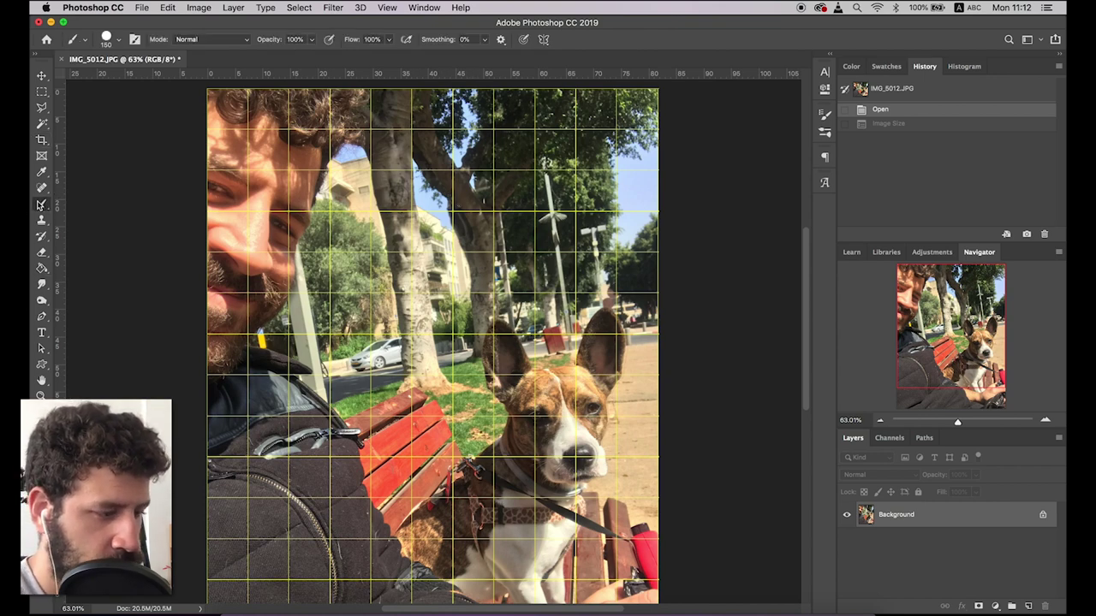
pyautogui.scroll(-3, 385, 381)
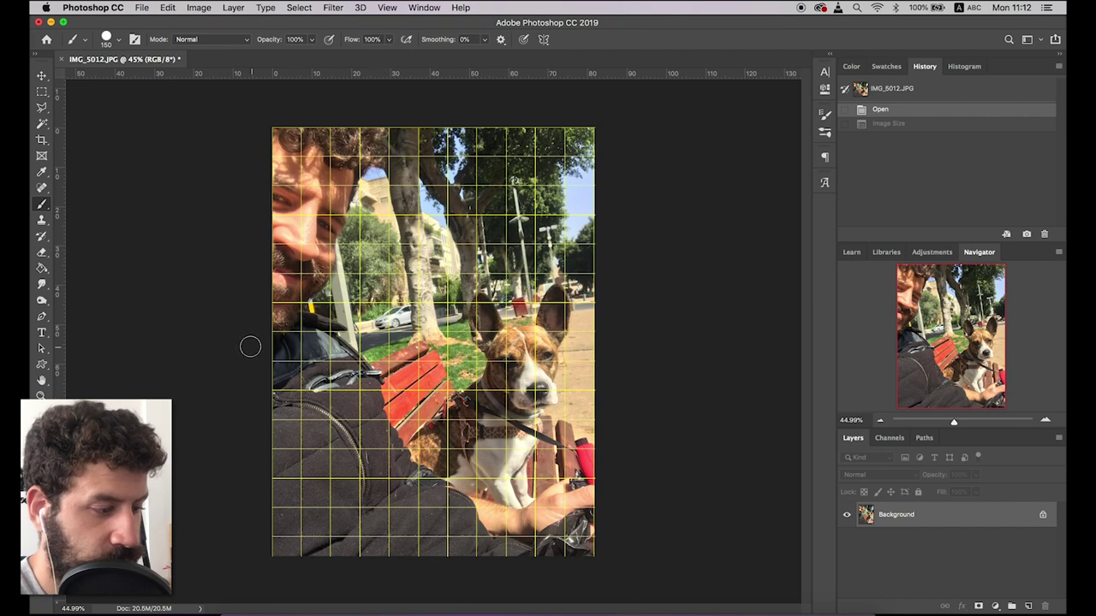
pyautogui.moveTo(247, 343); pyautogui.dragTo(733, 329)
pyautogui.press('super+z')
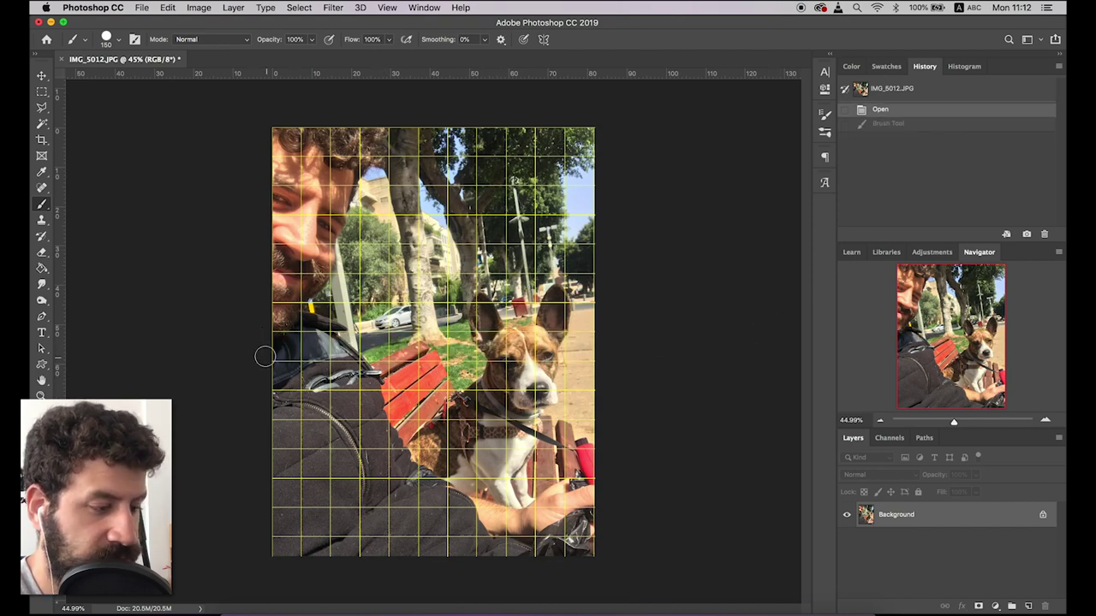
# Paint red strokes along horizontal and vertical gridlines, undoing each batch to leave the photo unmarked
pyautogui.moveTo(264, 354); pyautogui.dragTo(898, 352)
pyautogui.keyDown('shift'); pyautogui.click(240, 242); pyautogui.keyUp('shift')
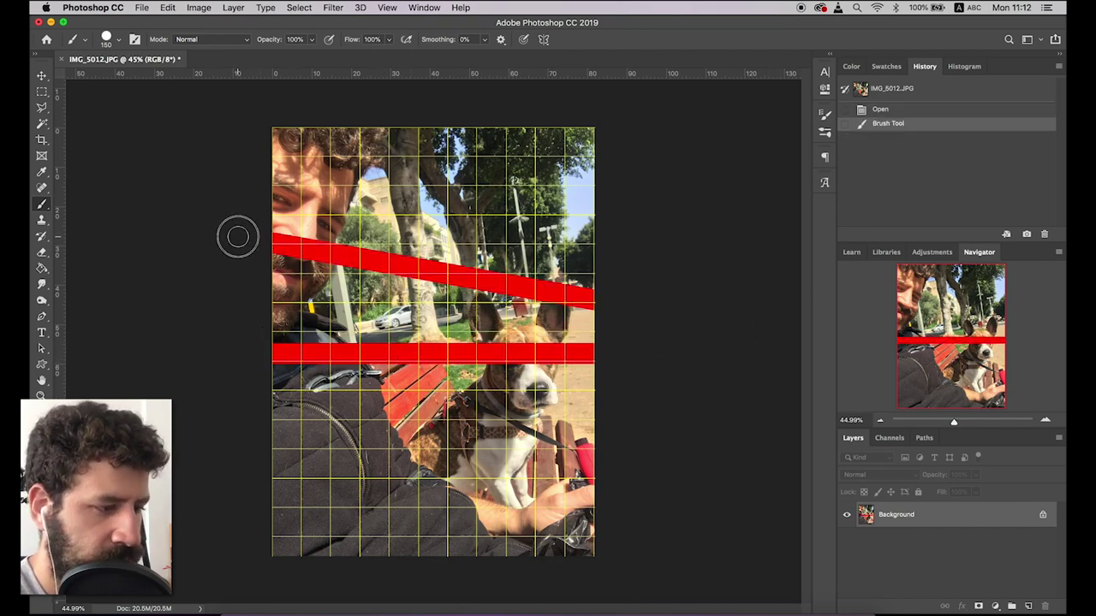
pyautogui.press('super+z')
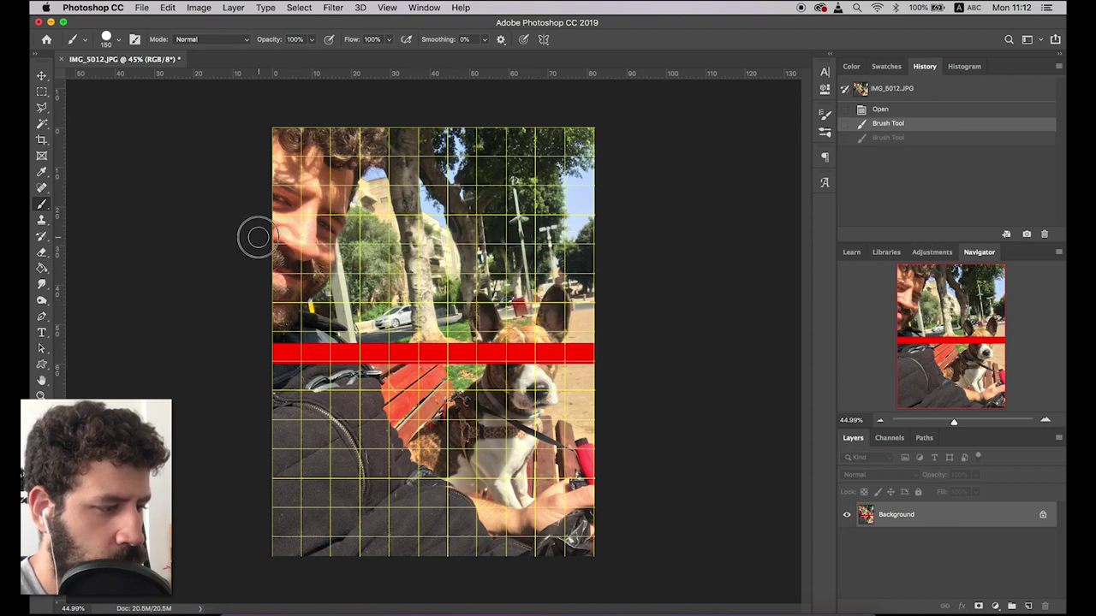
pyautogui.moveTo(257, 237); pyautogui.dragTo(793, 266)
pyautogui.moveTo(250, 469); pyautogui.dragTo(721, 472)
pyautogui.moveTo(247, 178); pyautogui.dragTo(707, 179)
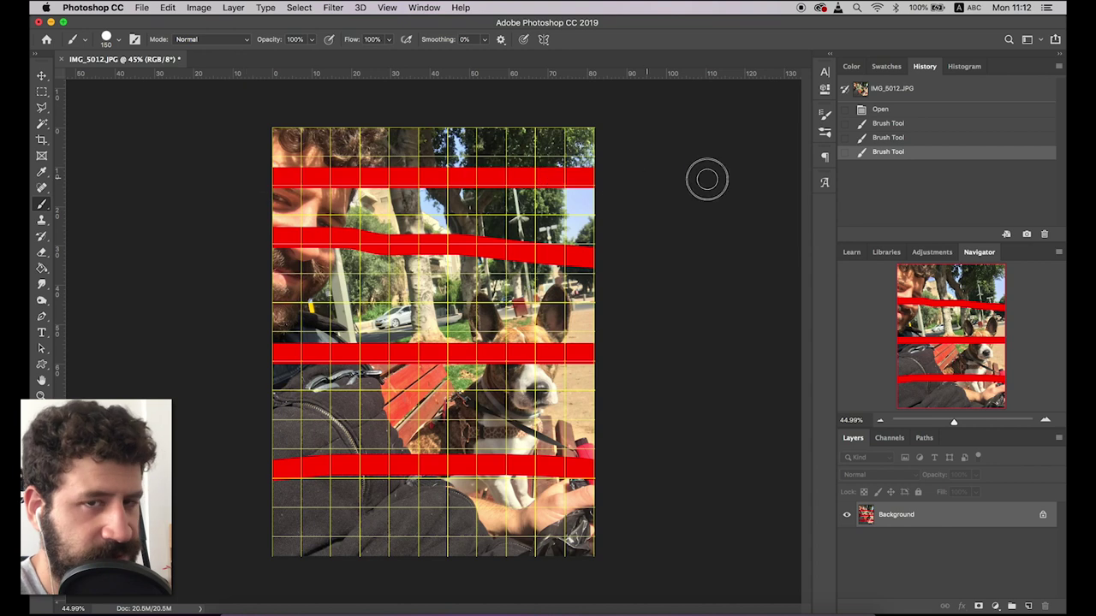
pyautogui.press('super+z')
pyautogui.press('super+z')
pyautogui.press('super+z')
pyautogui.press('super+z')
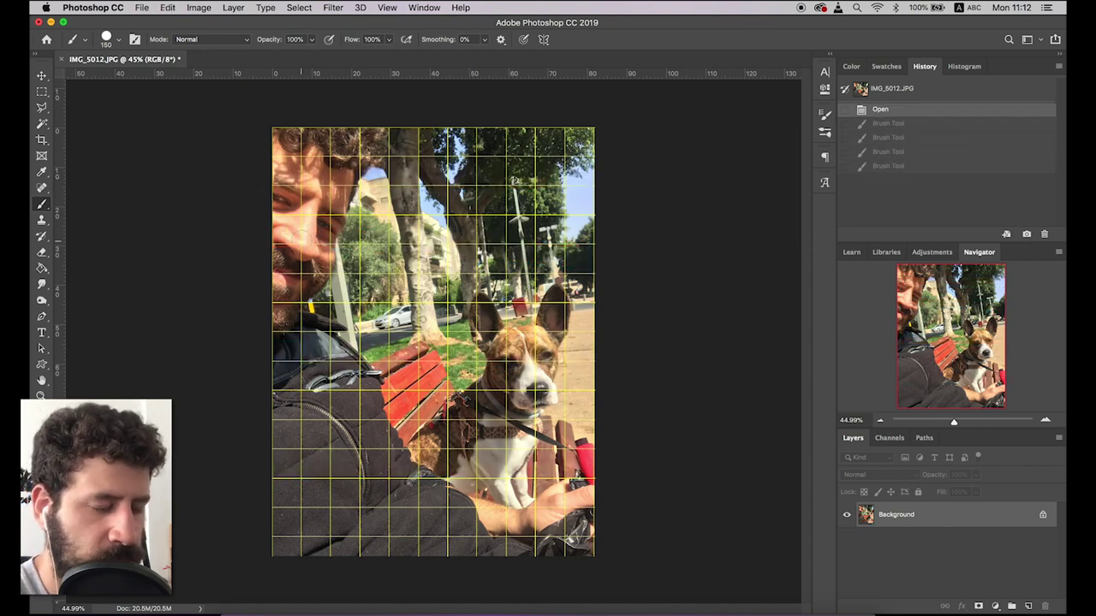
pyautogui.moveTo(427, 101); pyautogui.dragTo(420, 565)
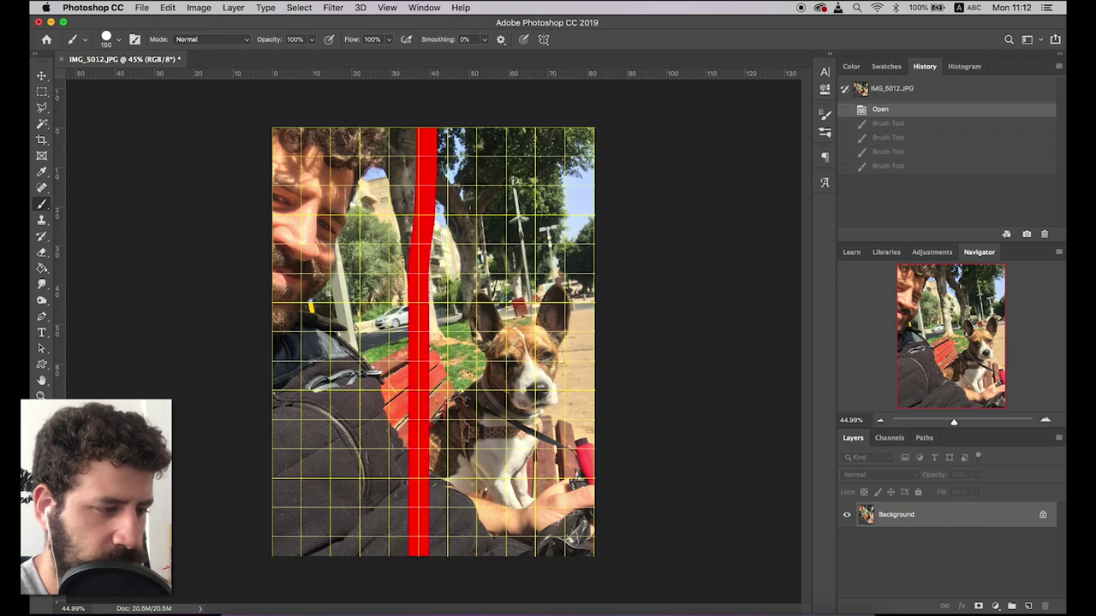
pyautogui.press('super+z')
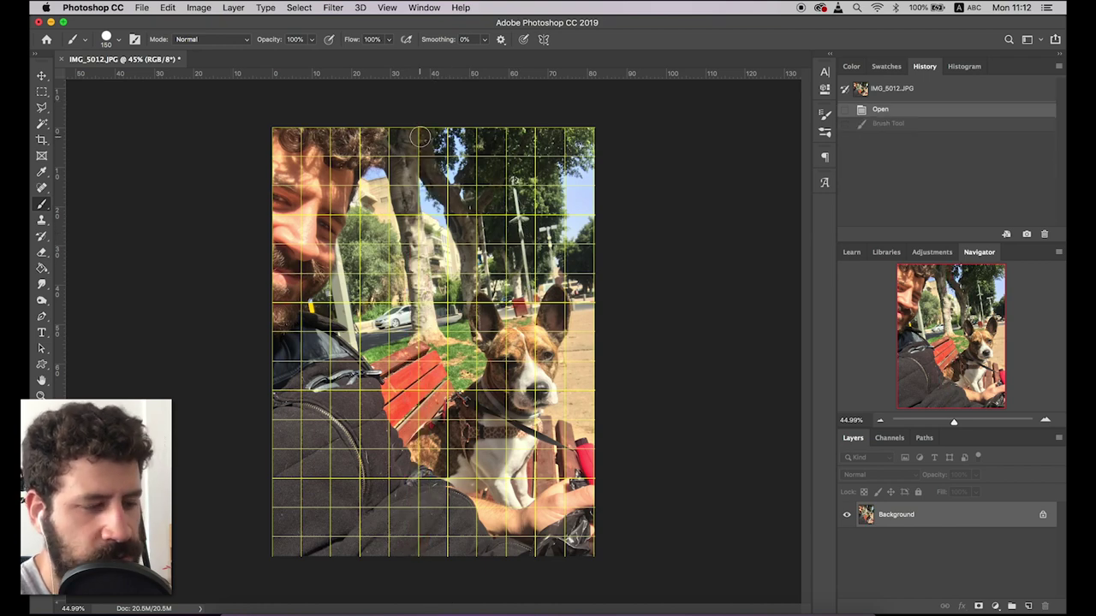